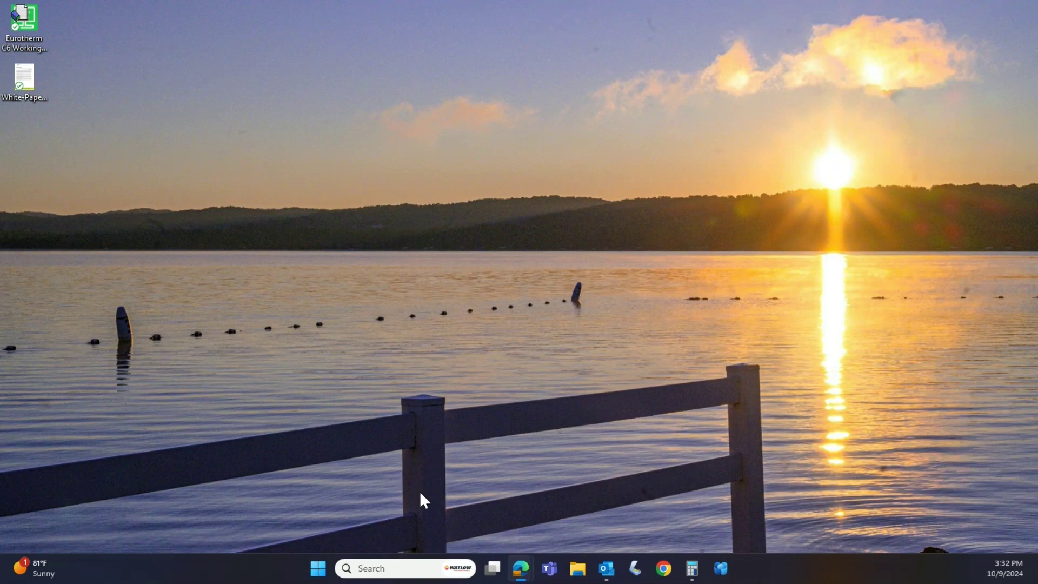
# - Launch iTools Engineering Studio from the Eurotherm iTools folder in the Start menu's All apps list
pyautogui.click(319, 568)
pyautogui.click(656, 150)
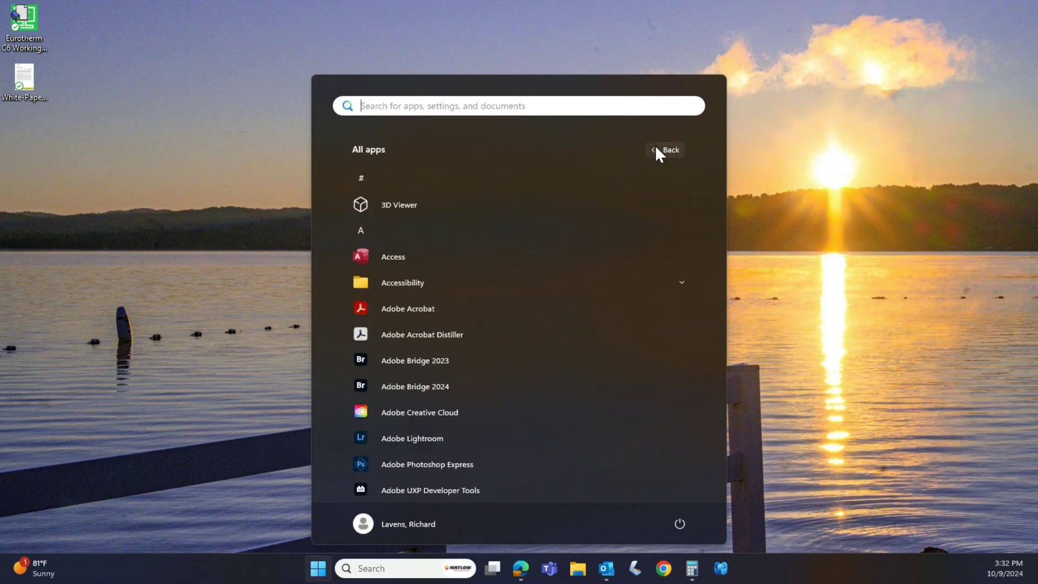
pyautogui.scroll(-8, 586, 300)
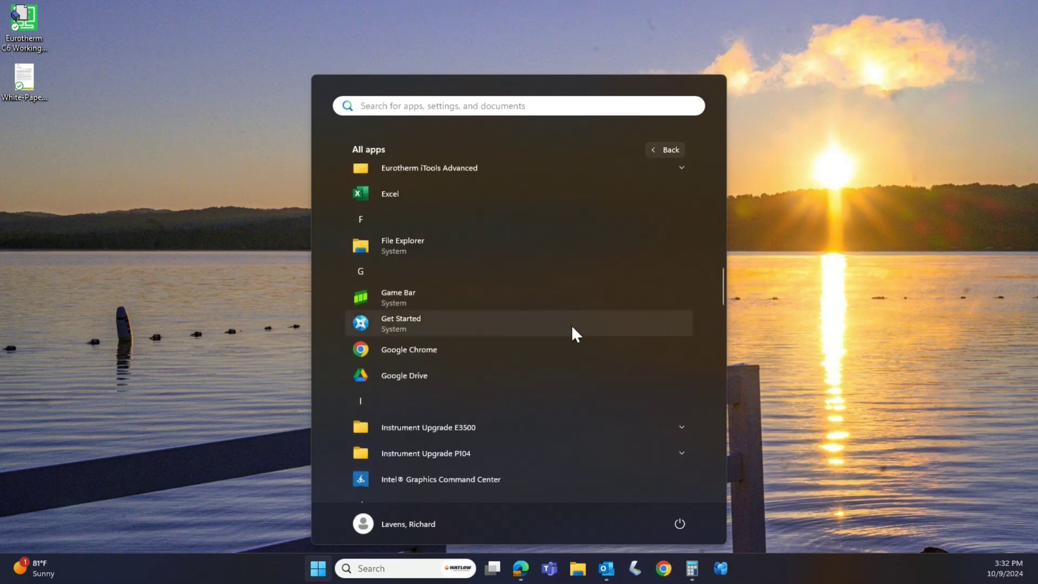
pyautogui.scroll(3, 579, 346)
pyautogui.click(577, 292)
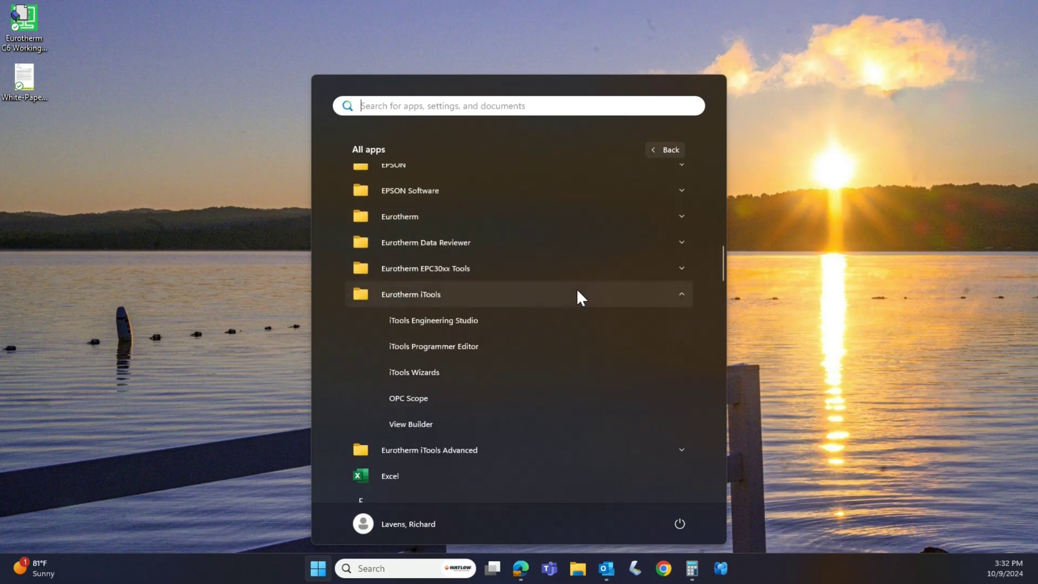
pyautogui.click(566, 321)
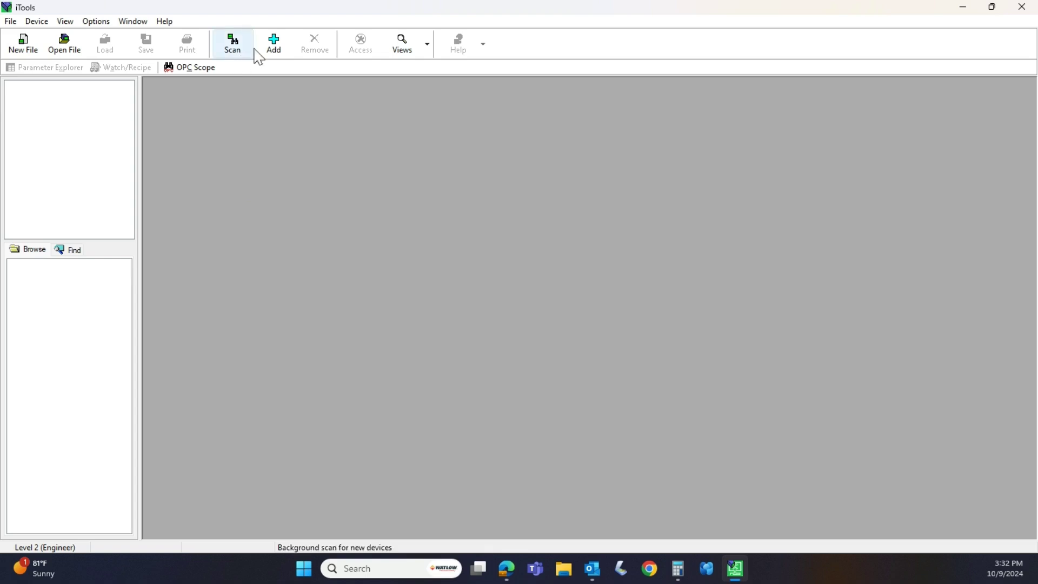
# - Add the discovered EPack device and answer Yes to setting its comms configuration password
pyautogui.click(276, 46)
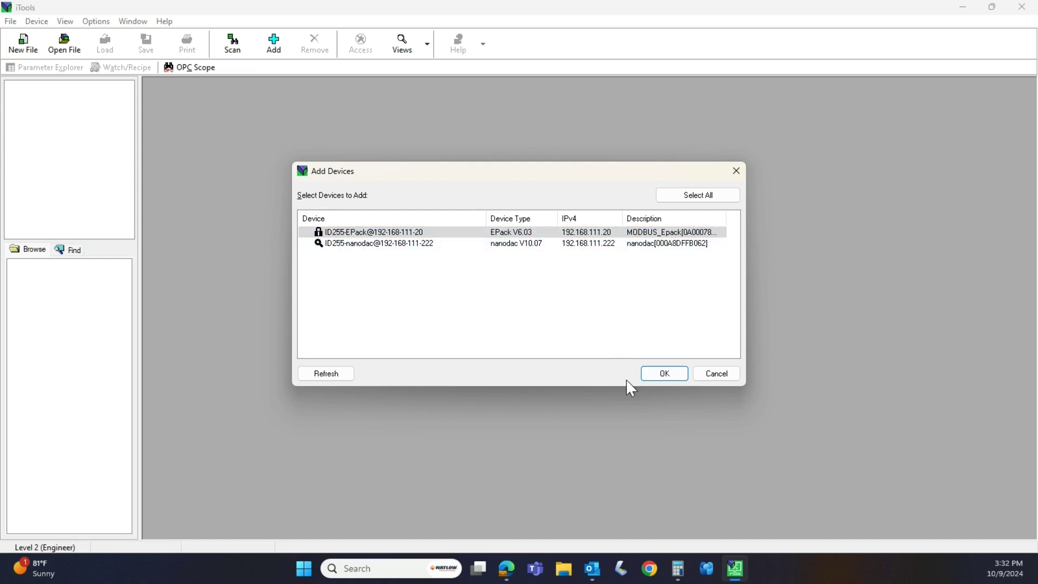
pyautogui.click(672, 376)
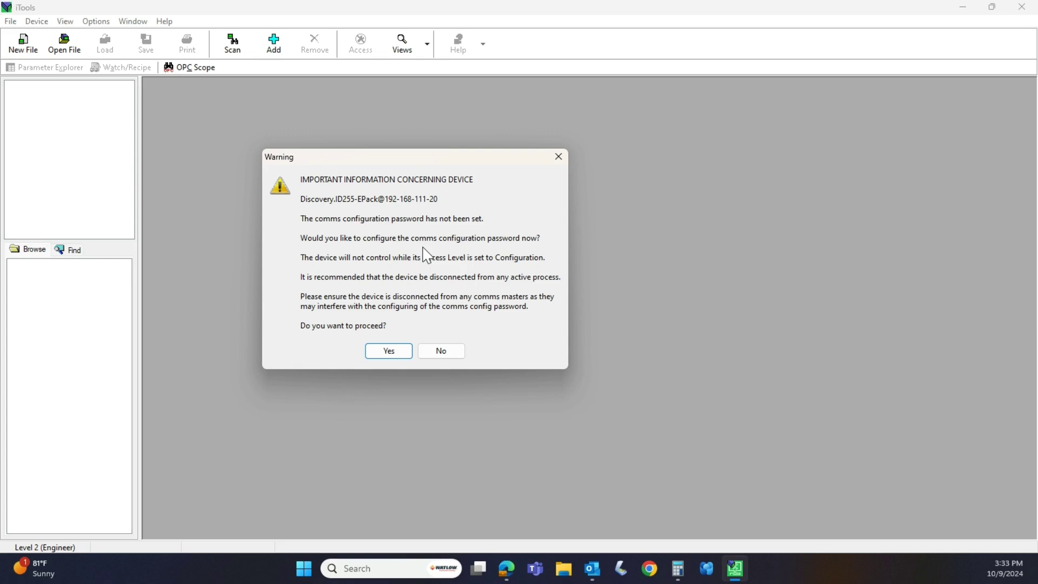
pyautogui.click(398, 353)
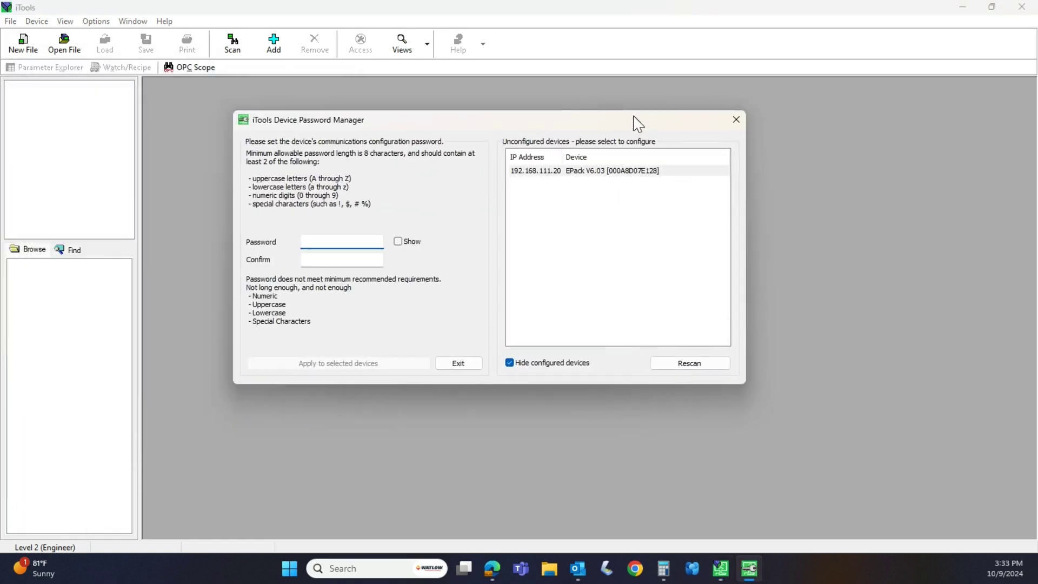
# - Enter the comms configuration password in Device Password Manager with Show enabled
pyautogui.moveTo(634, 122); pyautogui.dragTo(647, 163)
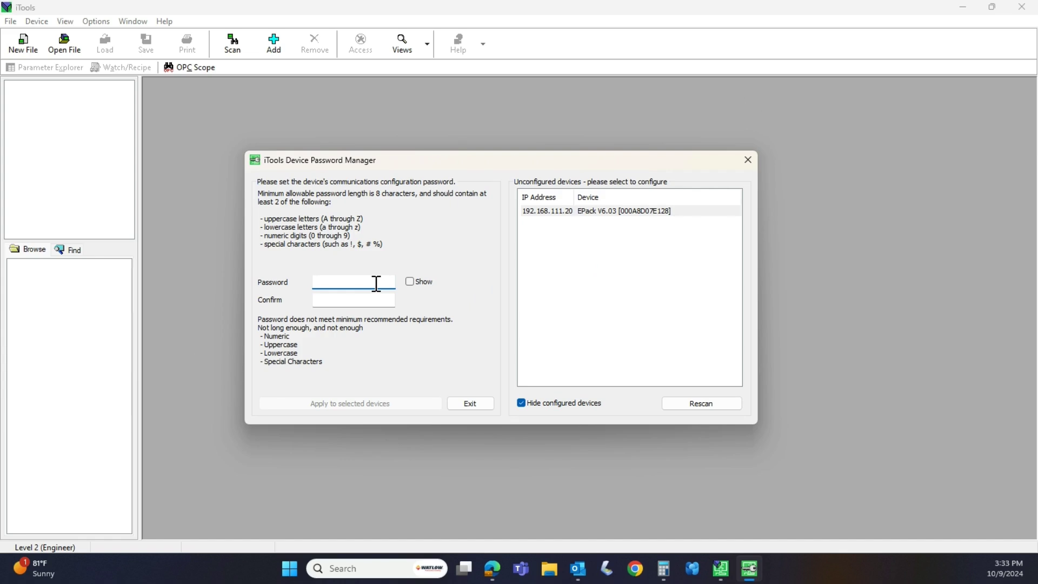
pyautogui.hotkey('alt', 's')
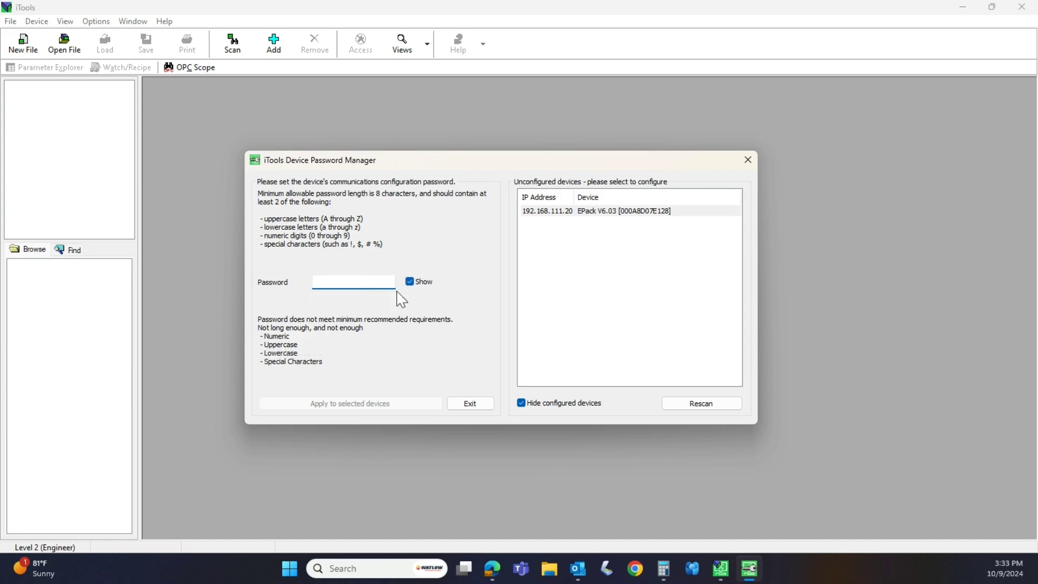
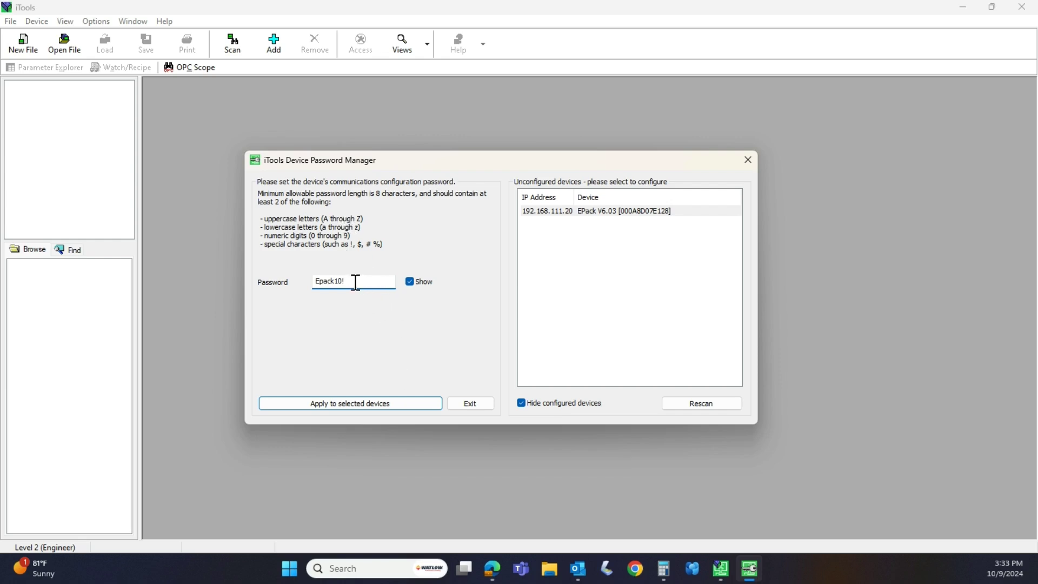
# - Copy the typed password and apply it to the selected EPack device
pyautogui.moveTo(354, 280); pyautogui.dragTo(313, 278)
pyautogui.rightClick(329, 280)
pyautogui.click(364, 325)
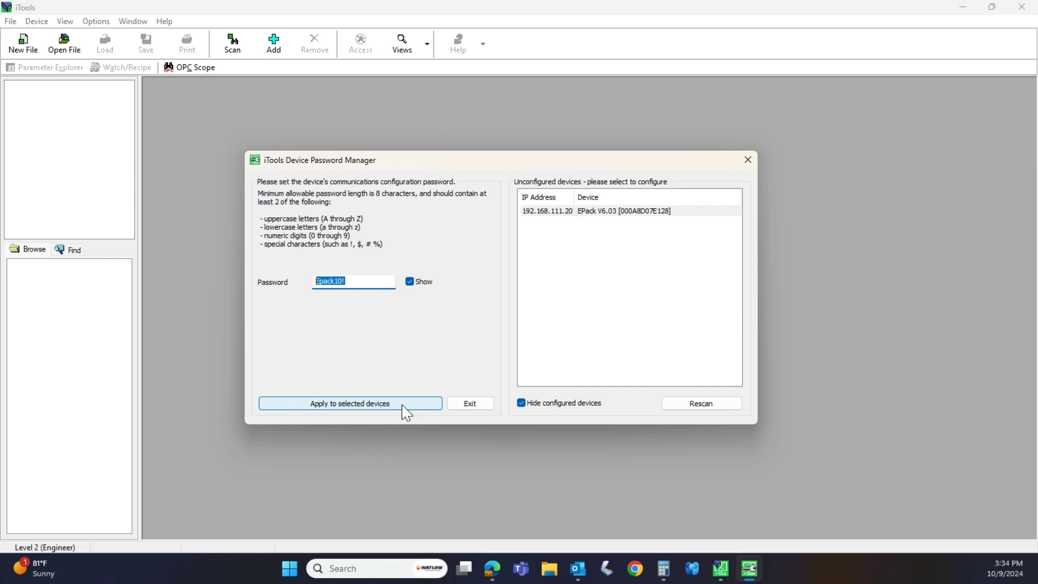
pyautogui.click(402, 404)
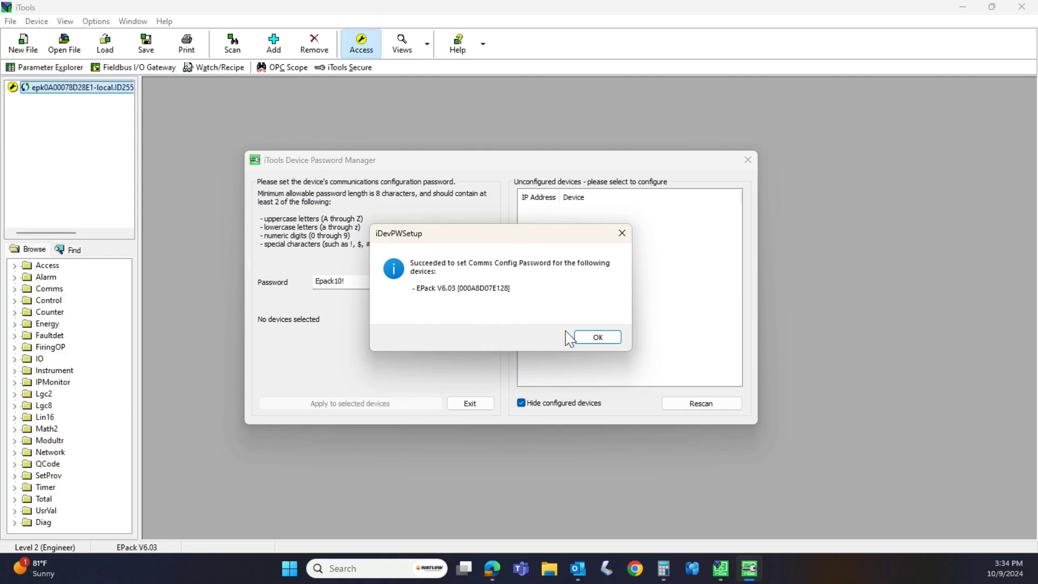
# - Dismiss the success message and open the EPack's Graphical Wiring editor maximized
pyautogui.click(596, 337)
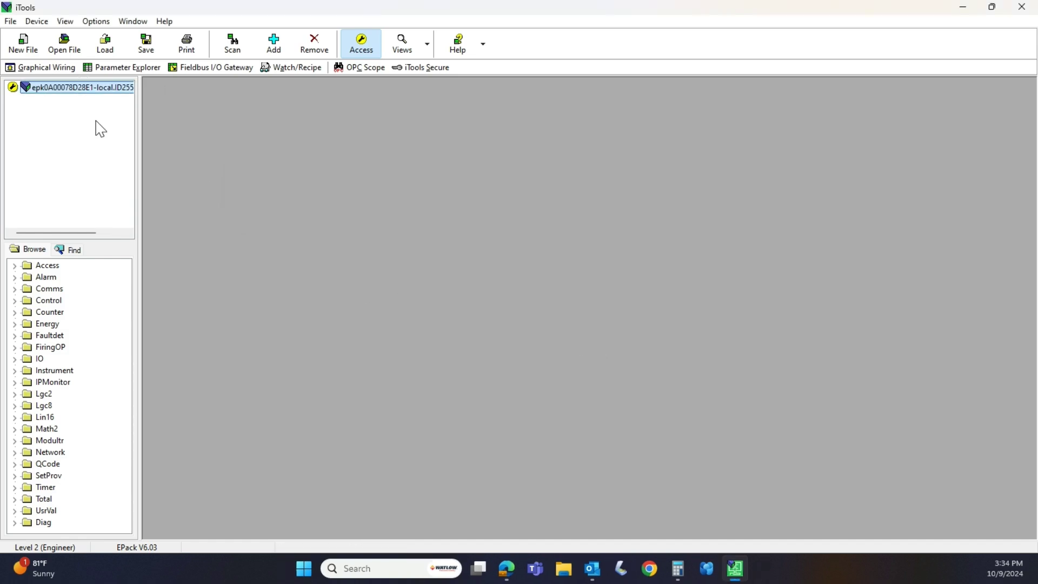
pyautogui.click(61, 70)
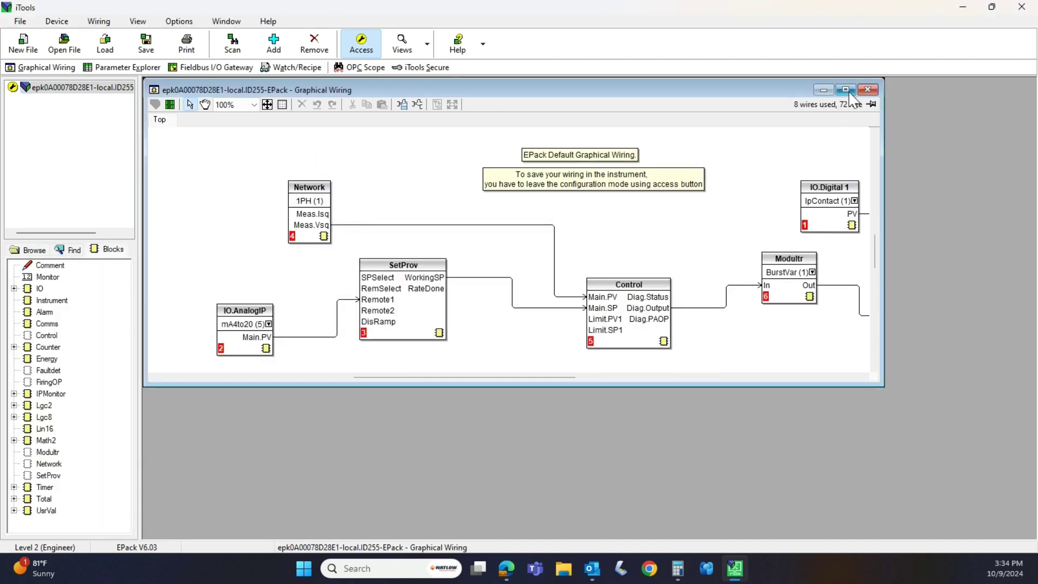
pyautogui.click(846, 90)
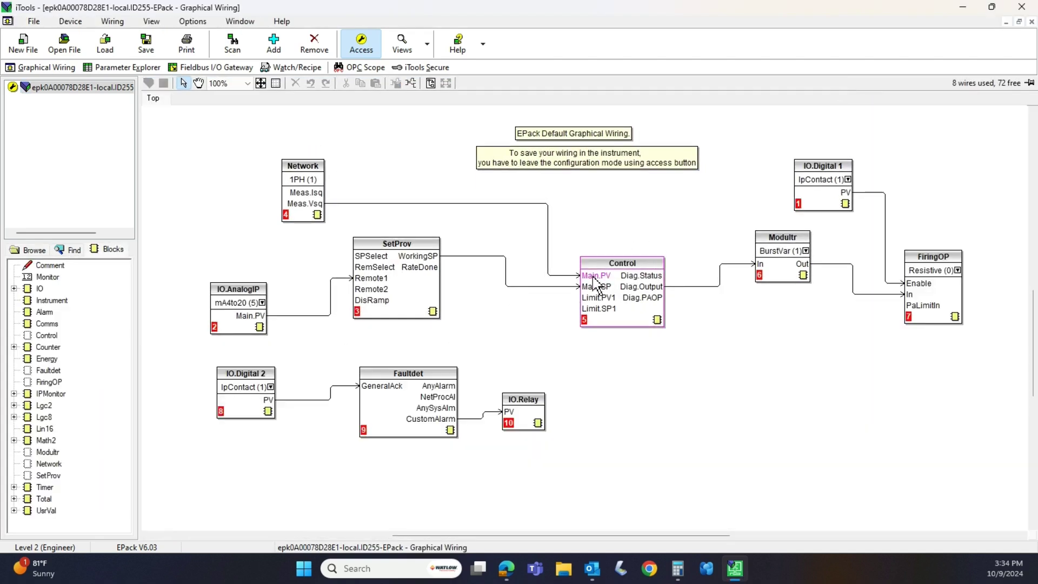
pyautogui.moveTo(594, 277)
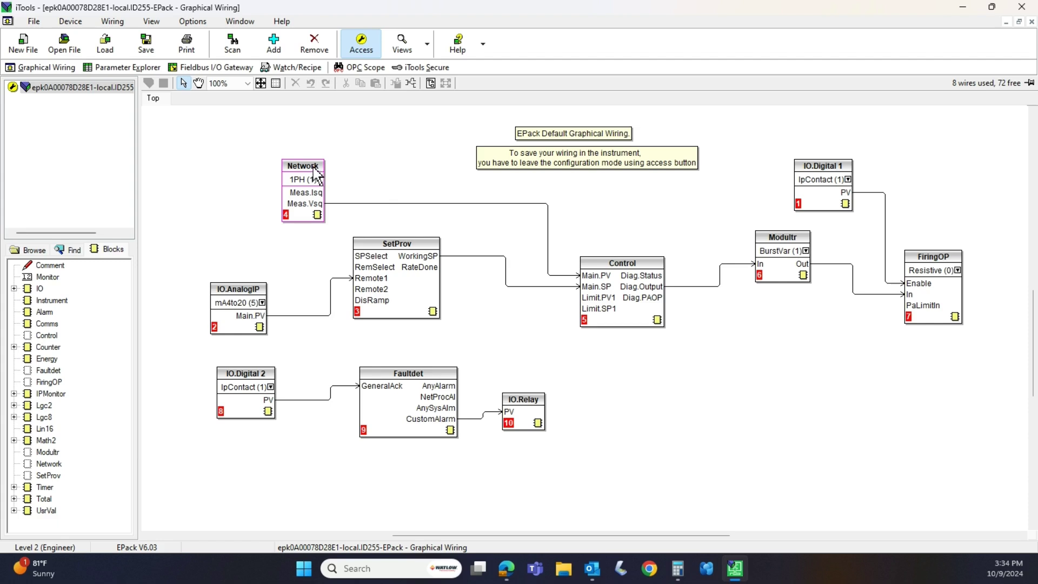
# - Rearrange the IO.AnalogIP, IO.Digital 2 and IO.Digital 1 blocks on the wiring canvas
pyautogui.moveTo(253, 301); pyautogui.dragTo(251, 292)
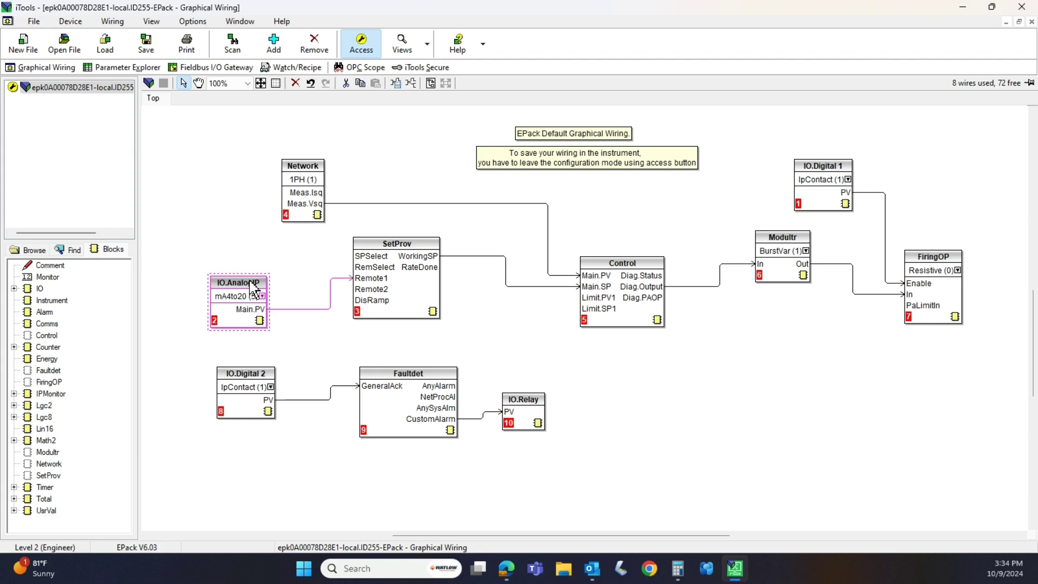
pyautogui.moveTo(255, 376); pyautogui.dragTo(253, 393)
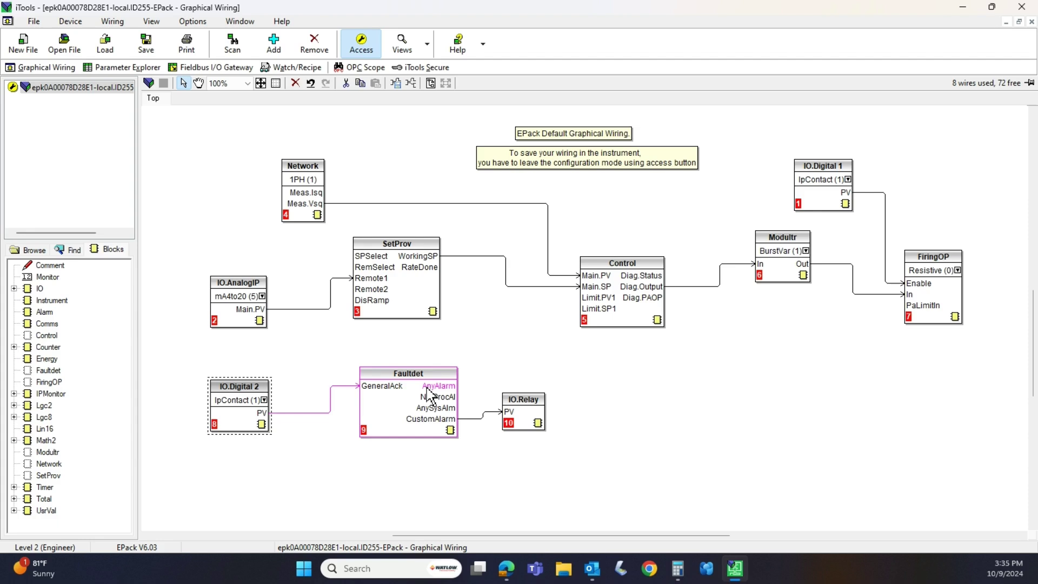
pyautogui.moveTo(812, 179); pyautogui.dragTo(801, 154)
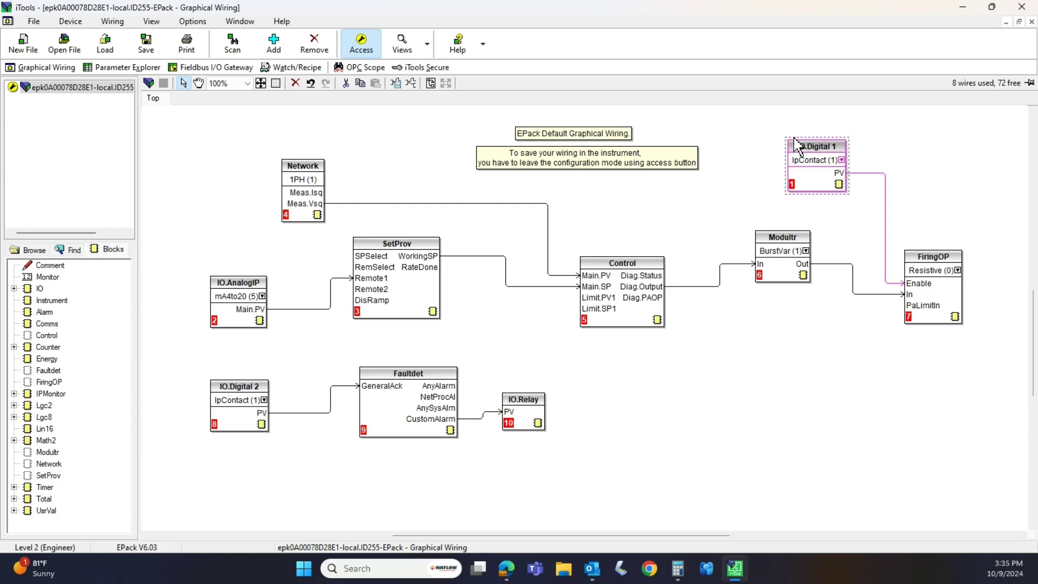
pyautogui.click(769, 132)
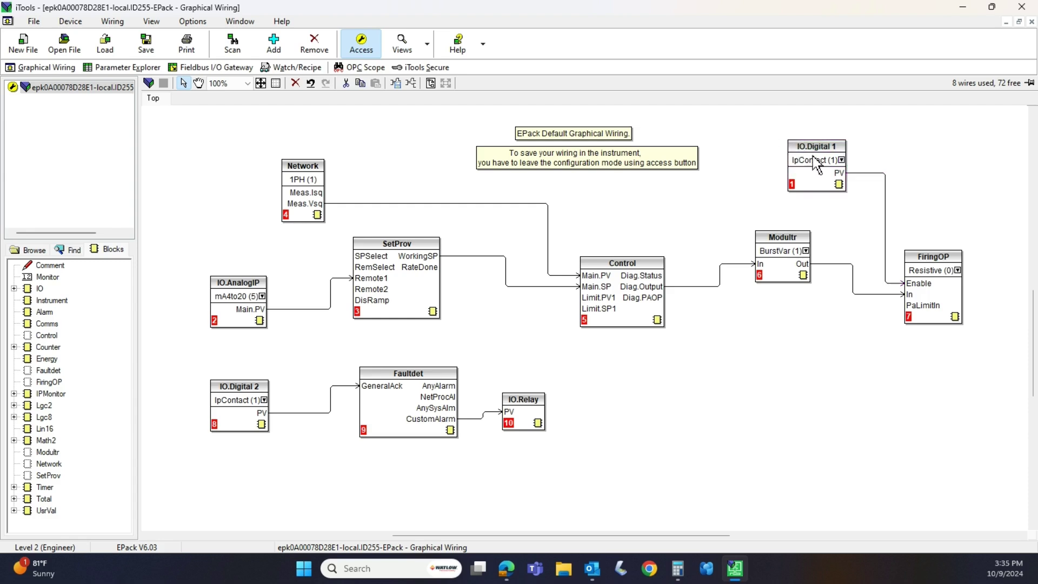
# - Reselect IO.Digital 1 and nudge it slightly lower, leaving it deselected
pyautogui.moveTo(900, 220); pyautogui.dragTo(904, 220)
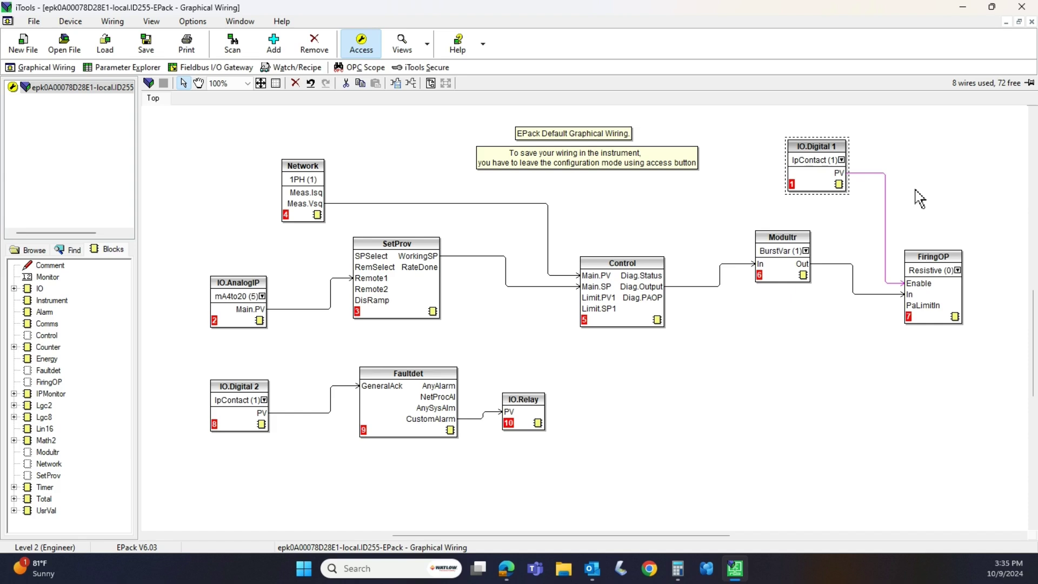
pyautogui.moveTo(834, 149); pyautogui.dragTo(835, 155)
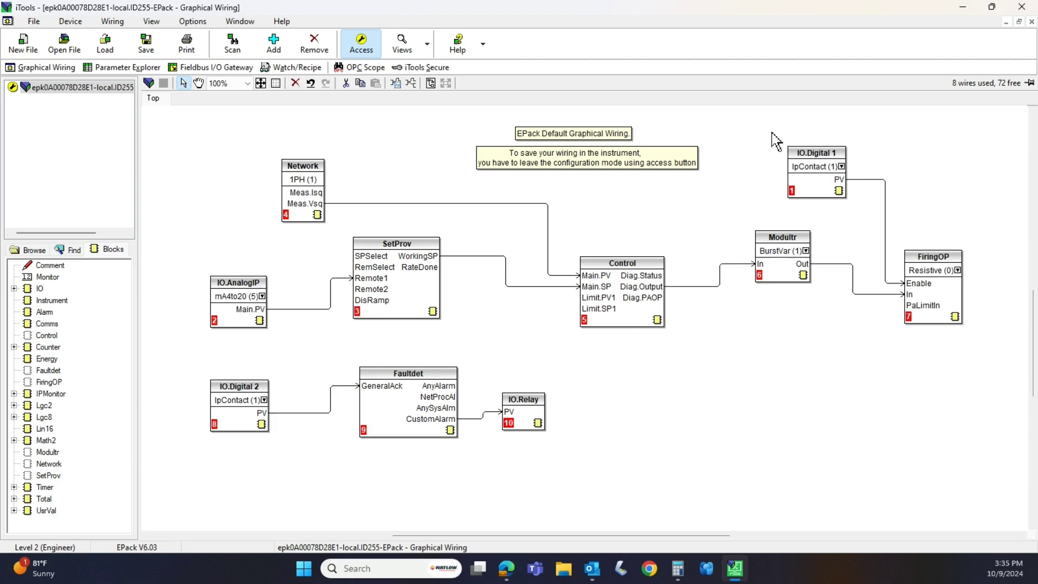
pyautogui.moveTo(868, 213); pyautogui.dragTo(782, 133)
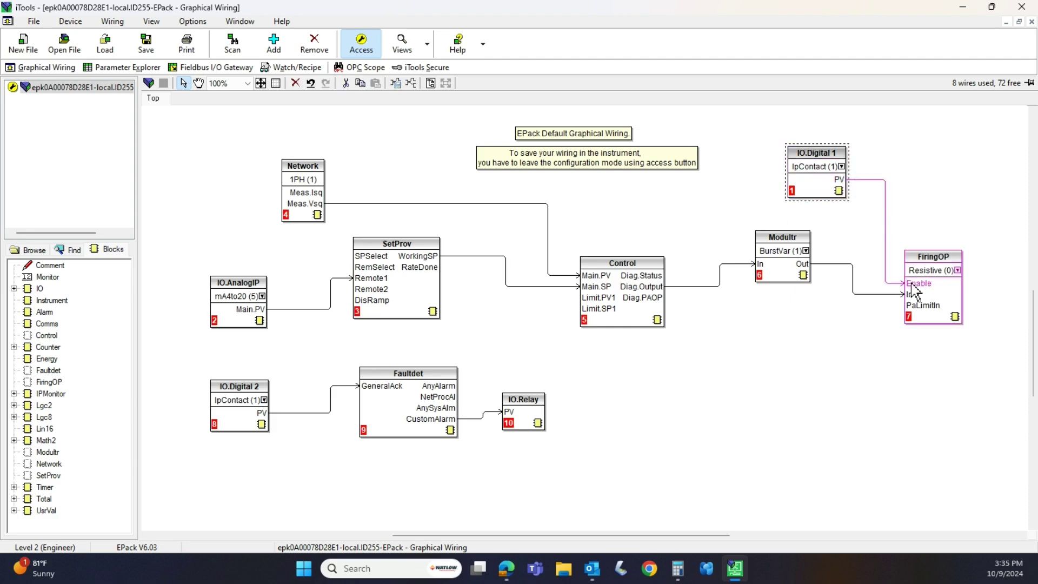
pyautogui.moveTo(915, 292)
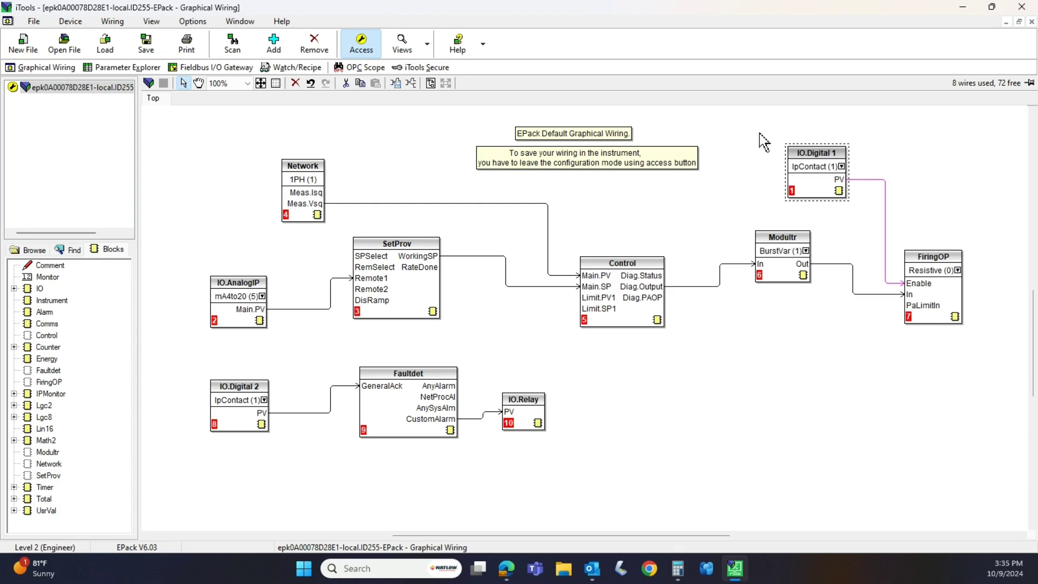
pyautogui.click(763, 142)
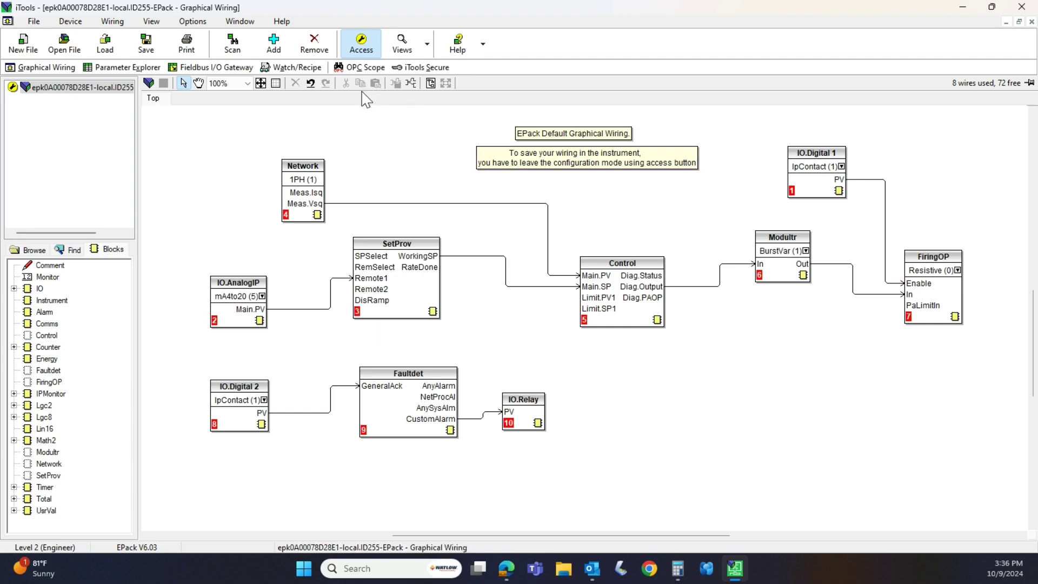
# - Place a Comment on the canvas, accept switching to configuration mode, and submit the passphrase
pyautogui.click(358, 50)
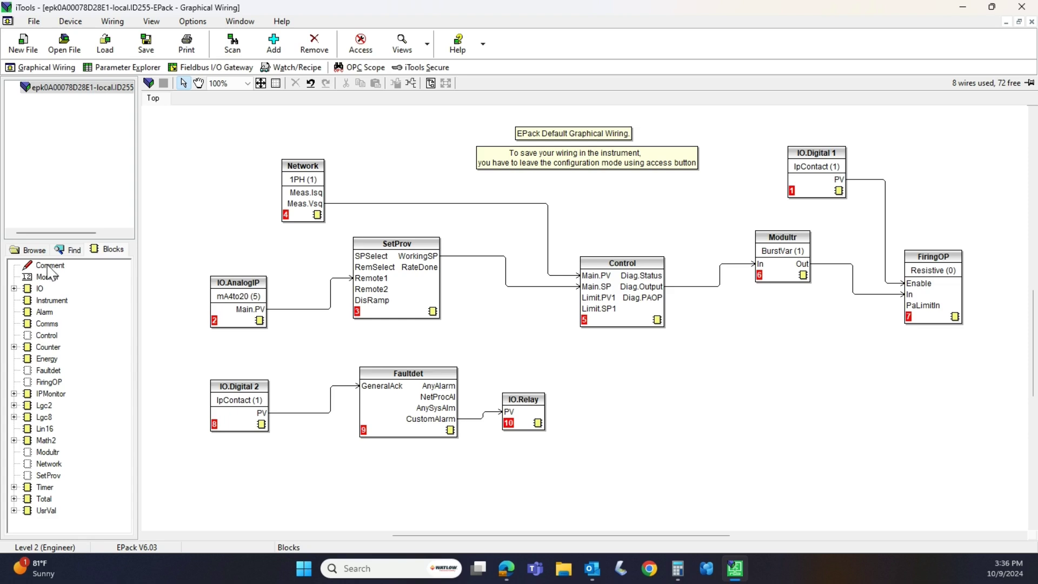
pyautogui.click(50, 266)
pyautogui.click(216, 168)
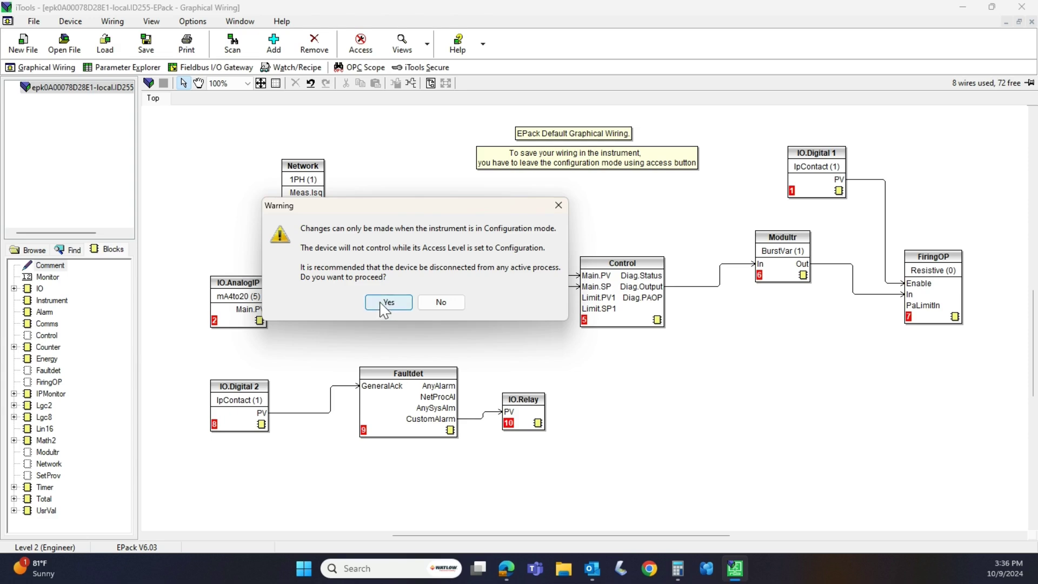
pyautogui.click(387, 303)
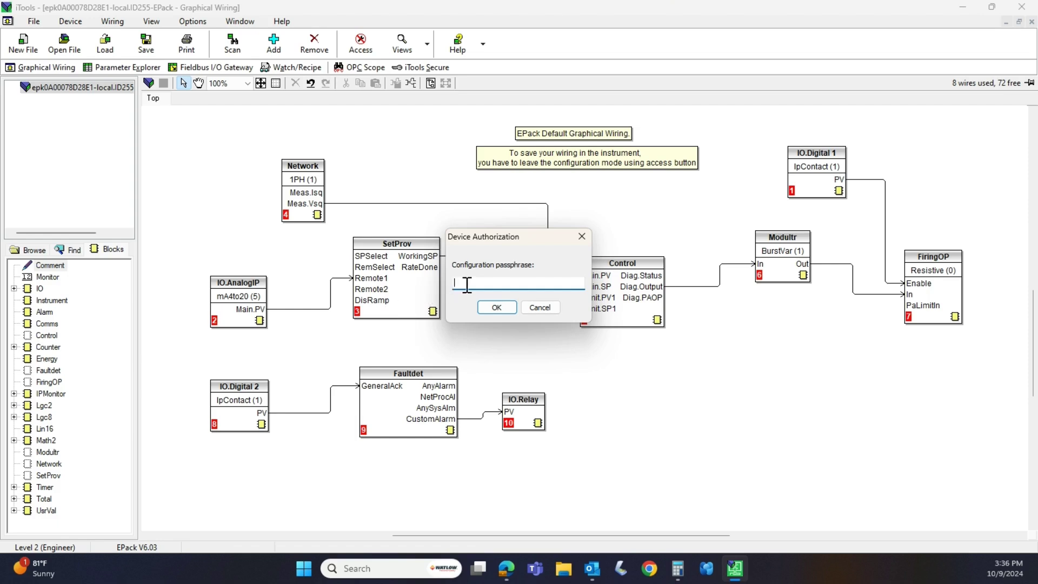
pyautogui.write('••••••••')
pyautogui.press('Return')
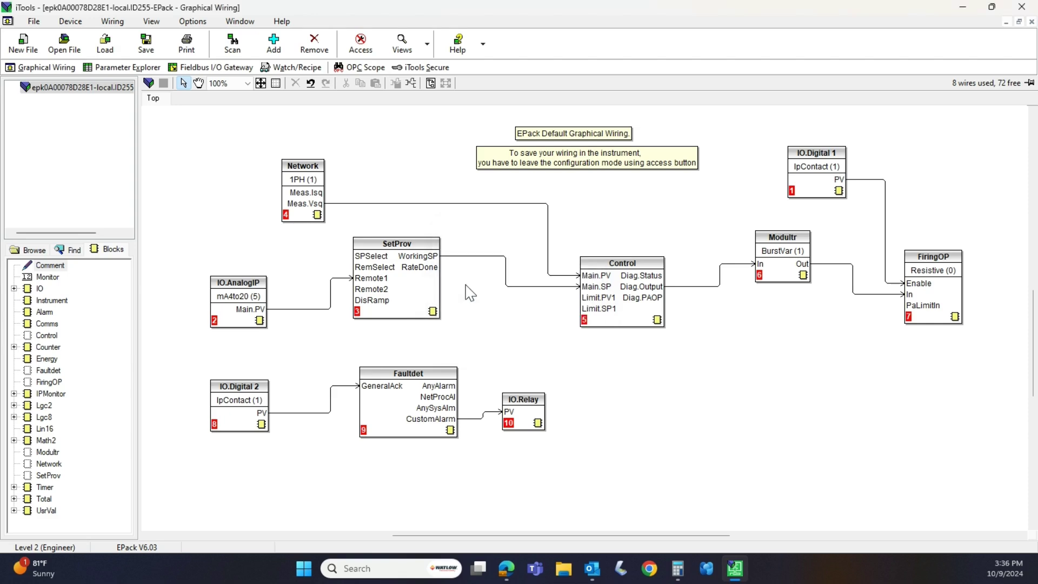
# - Add a two-line 'Password:' comment with the password left of Network, then download the wiring
pyautogui.click(466, 285)
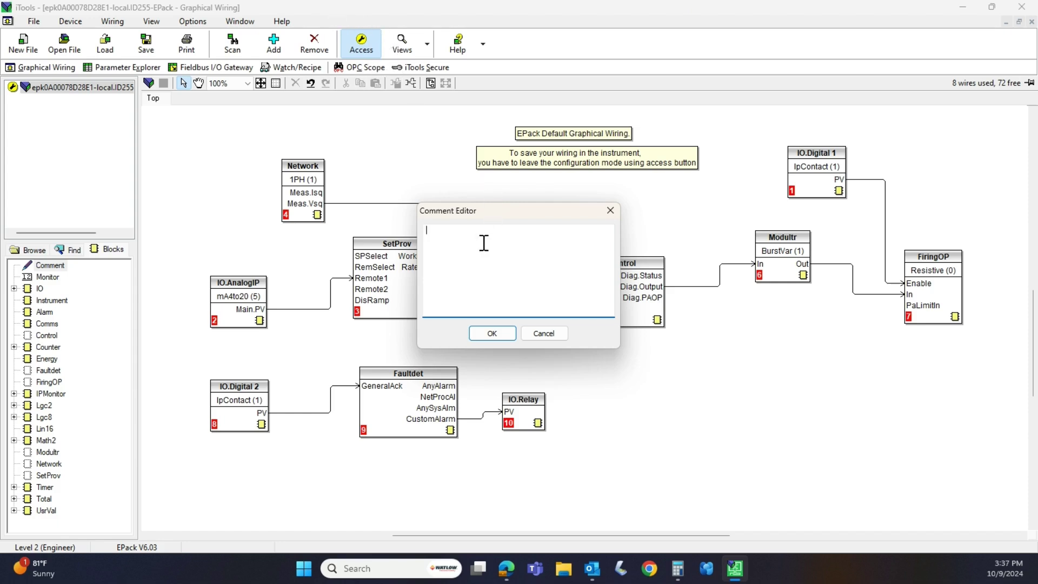
pyautogui.write('Password:')
pyautogui.press('Return')
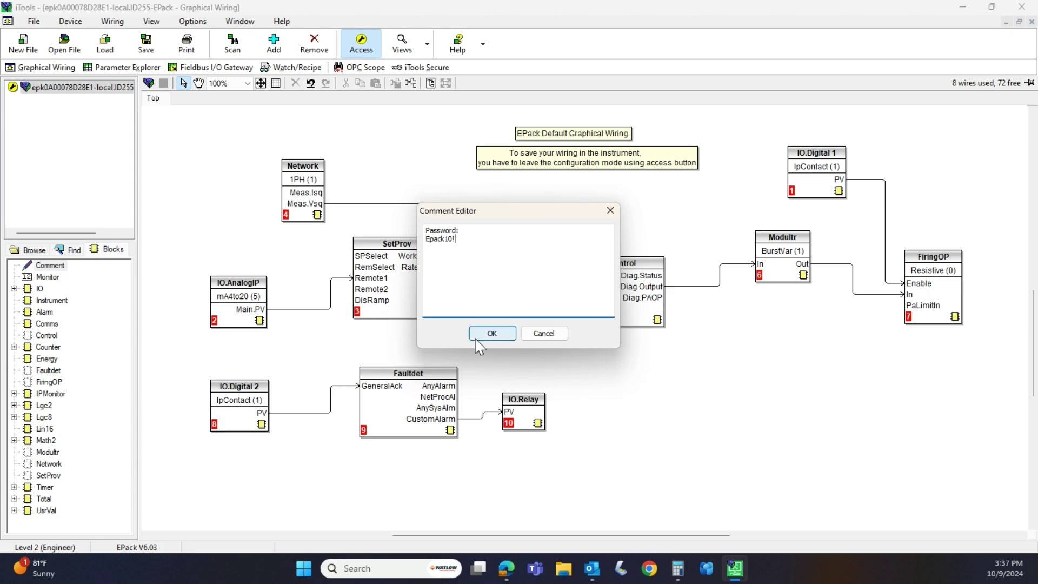
pyautogui.click(490, 333)
pyautogui.moveTo(237, 183); pyautogui.dragTo(215, 175)
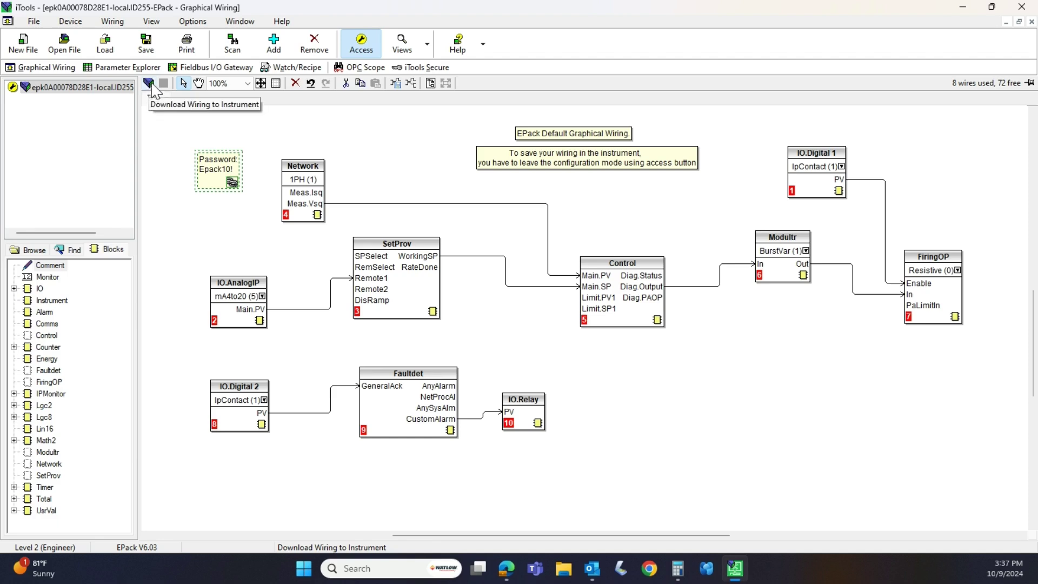
pyautogui.click(149, 84)
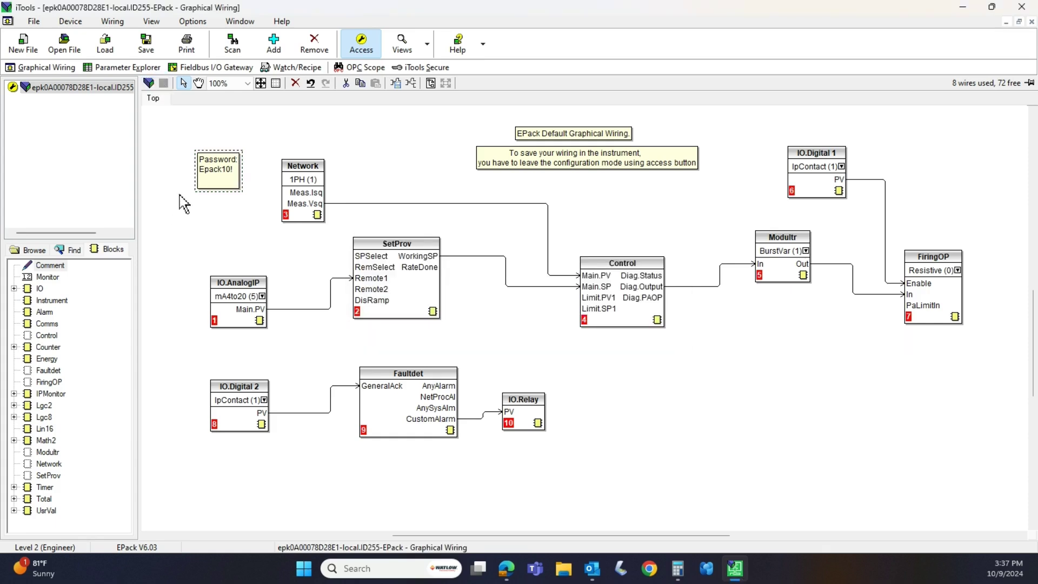
pyautogui.click(181, 148)
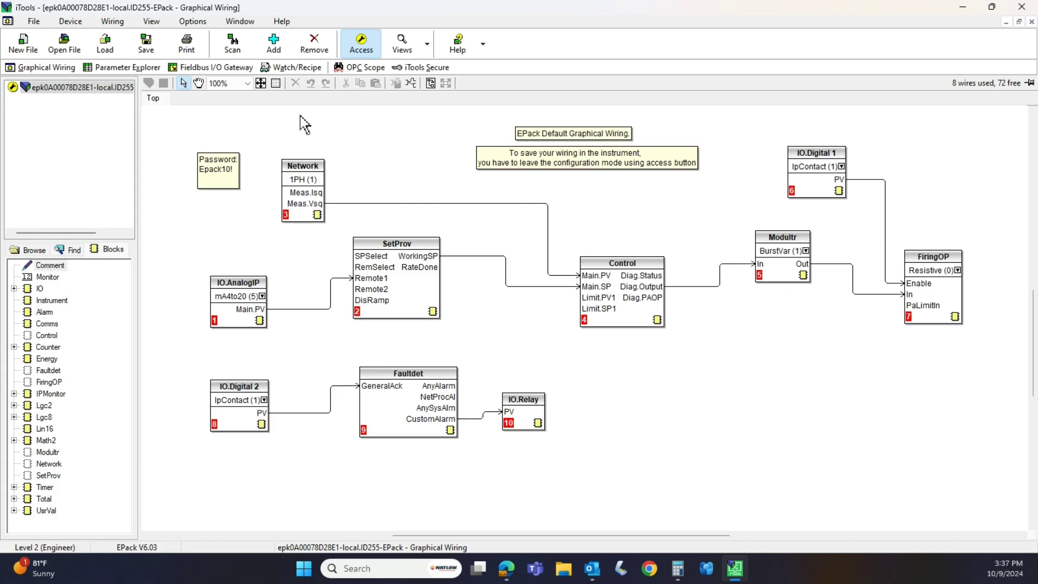
pyautogui.moveTo(179, 139); pyautogui.dragTo(263, 204)
pyautogui.click(279, 143)
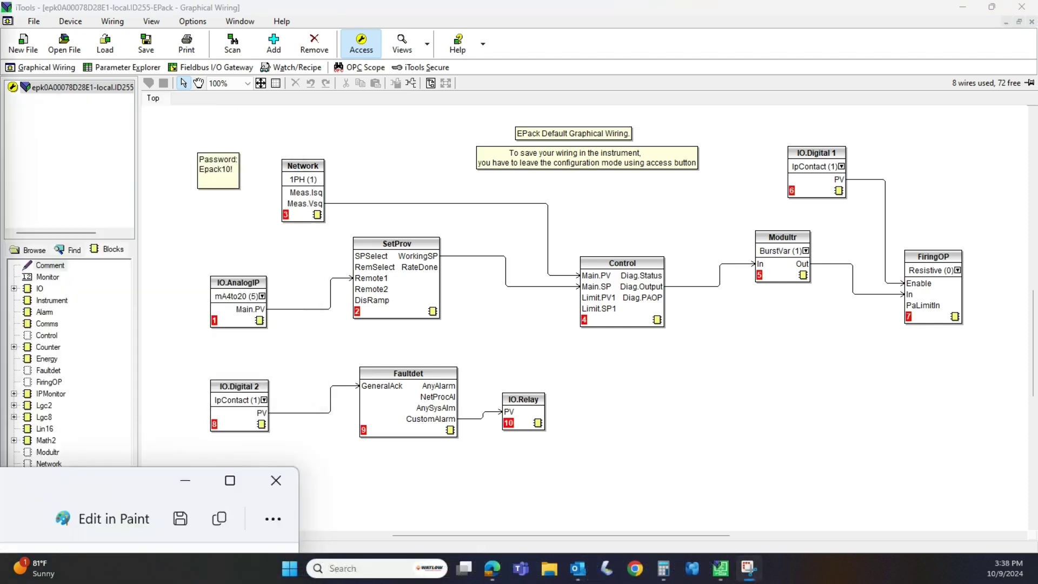
# - Open the capture and highlight the N/L2 reference wire from Load down to Line2 in yellow
pyautogui.click(162, 513)
pyautogui.moveTo(476, 331); pyautogui.dragTo(568, 166)
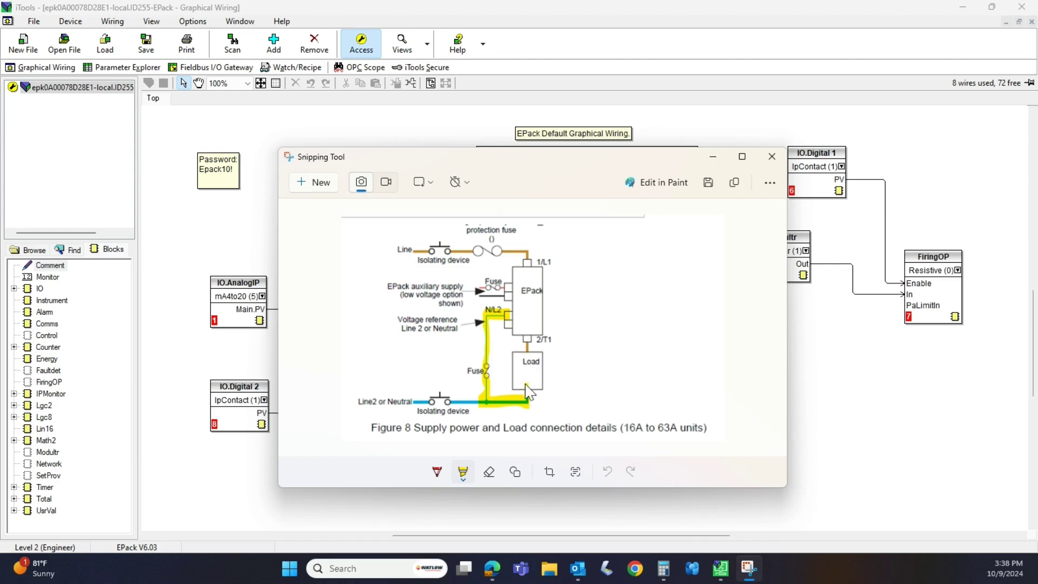
pyautogui.moveTo(526, 384)
pyautogui.mouseDown()
pyautogui.moveTo(533, 403)
pyautogui.moveTo(498, 404)
pyautogui.moveTo(481, 389)
pyautogui.mouseUp()
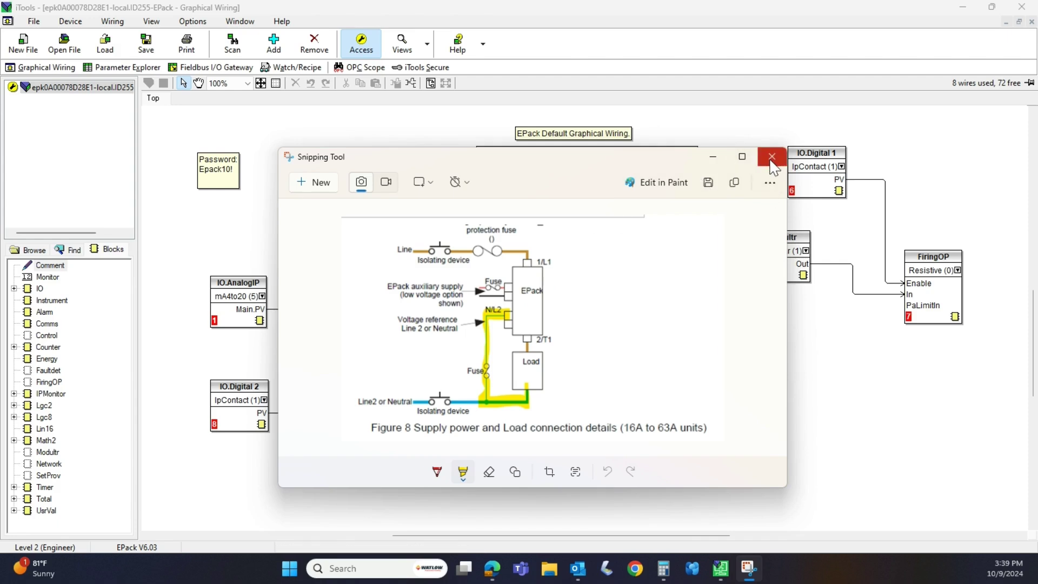
# - Close the Snipping Tool capture and use Access to begin leaving configuration mode
pyautogui.click(771, 157)
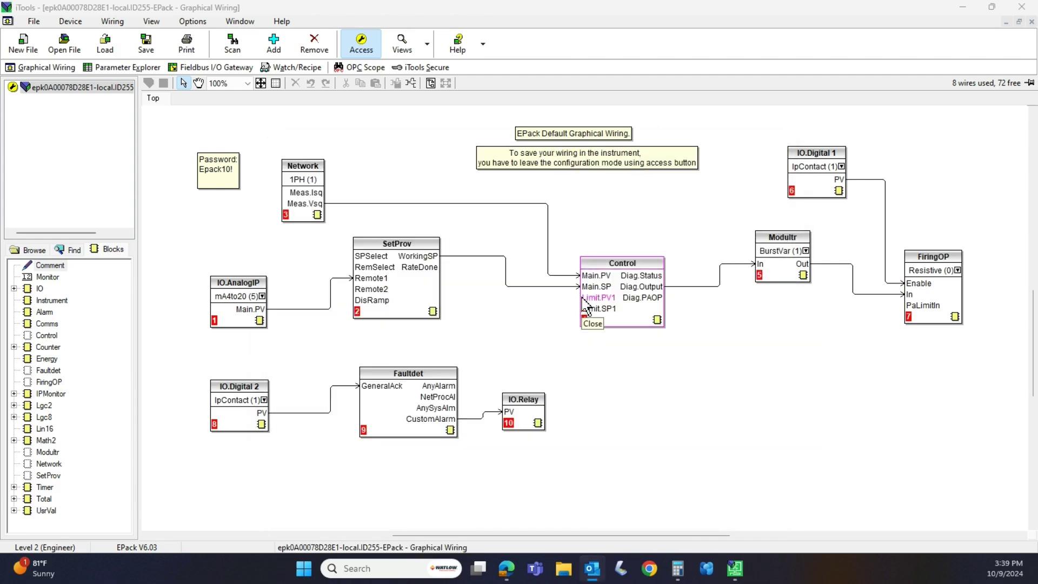
pyautogui.click(357, 48)
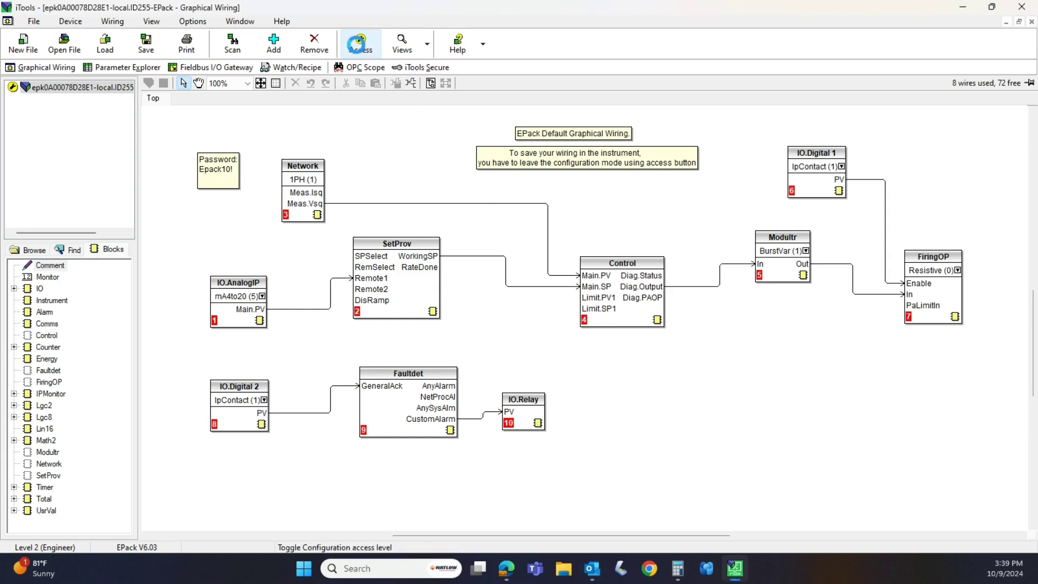